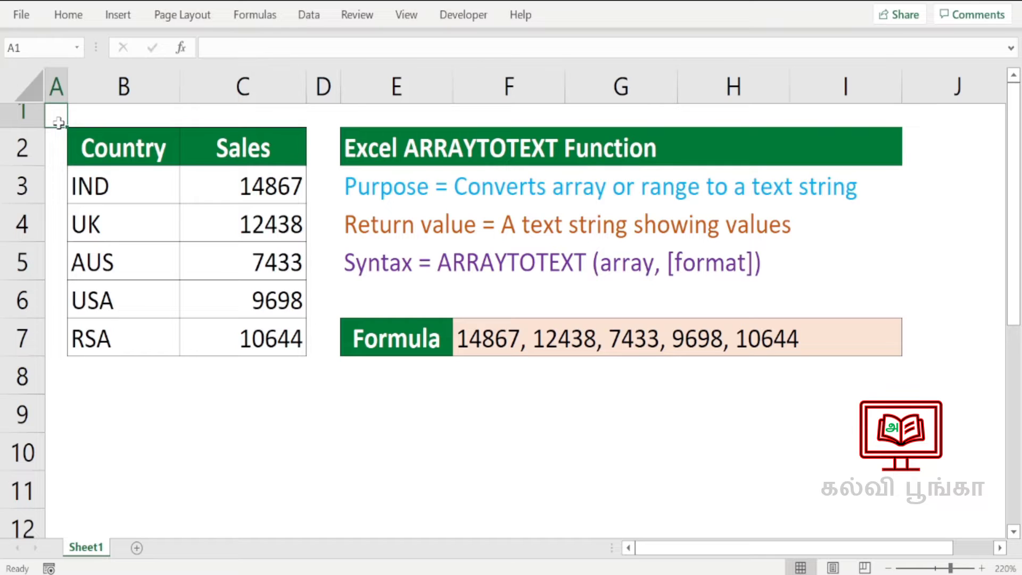
Step: Clear the Formula result cell F7 and enter =ARRAYTOTEXT(B3:B7) to convert the country list to text
{"action": "left_click", "coordinate": [554, 347]}
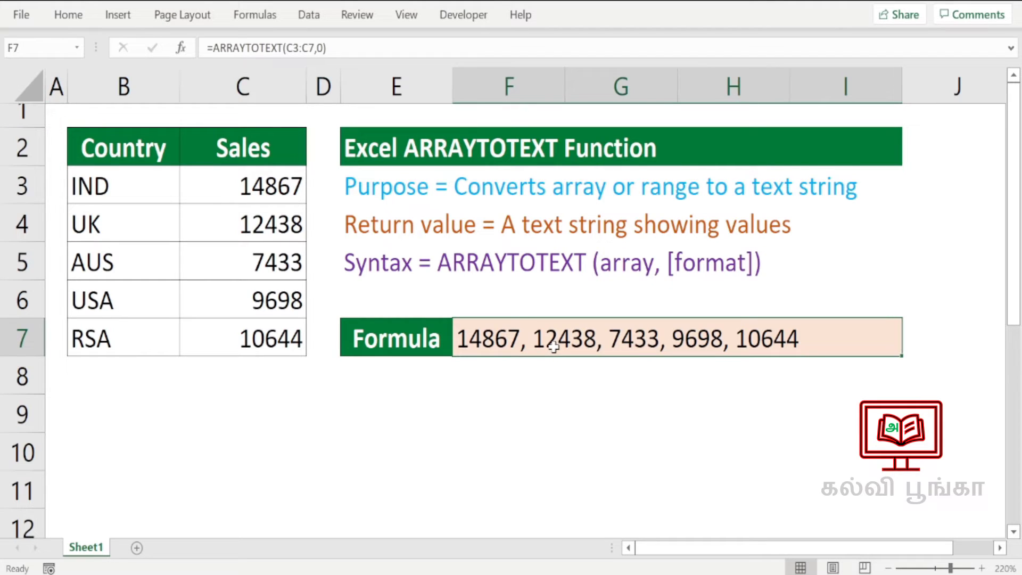
{"action": "key", "text": "Delete"}
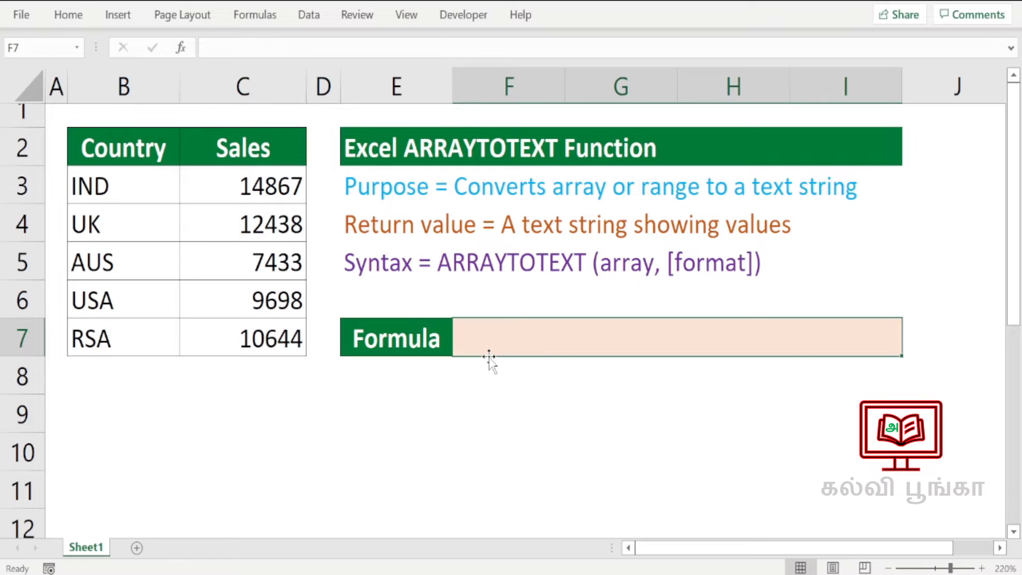
{"action": "double_click", "coordinate": [512, 332]}
{"action": "type", "text": "=ar"}
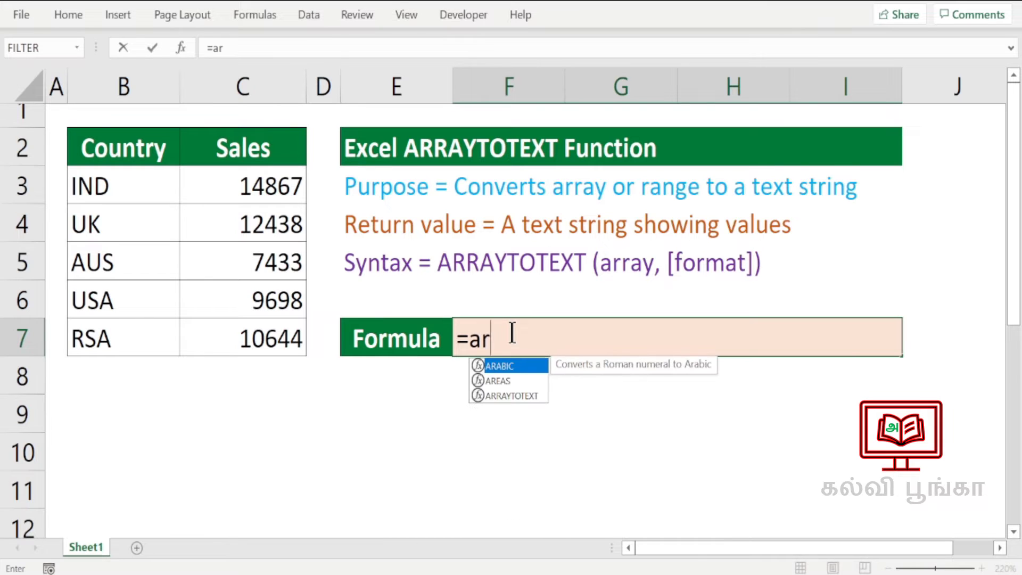
{"action": "double_click", "coordinate": [516, 394]}
{"action": "left_click", "coordinate": [633, 341]}
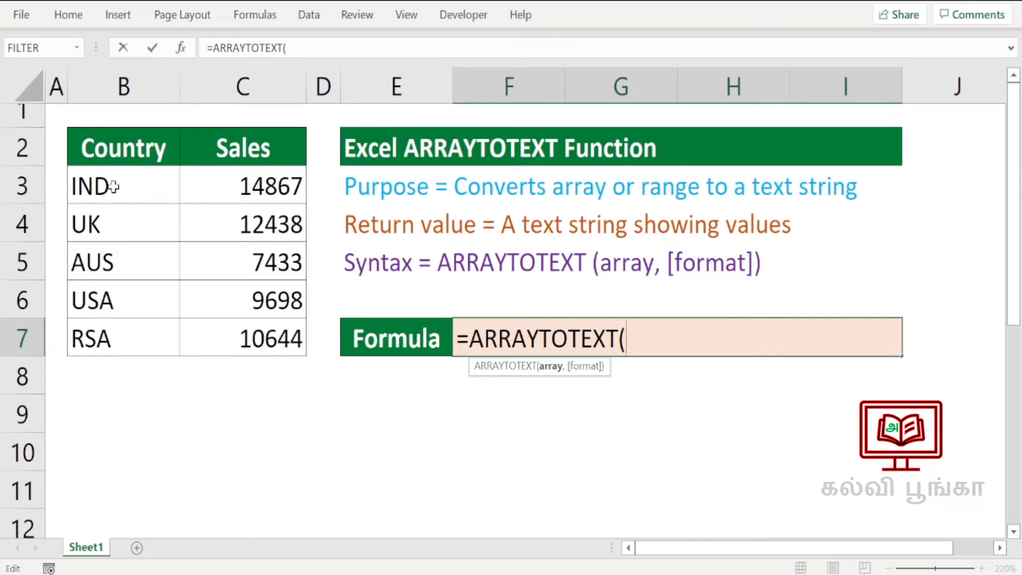
{"action": "left_click_drag", "start_coordinate": [114, 187], "coordinate": [117, 340]}
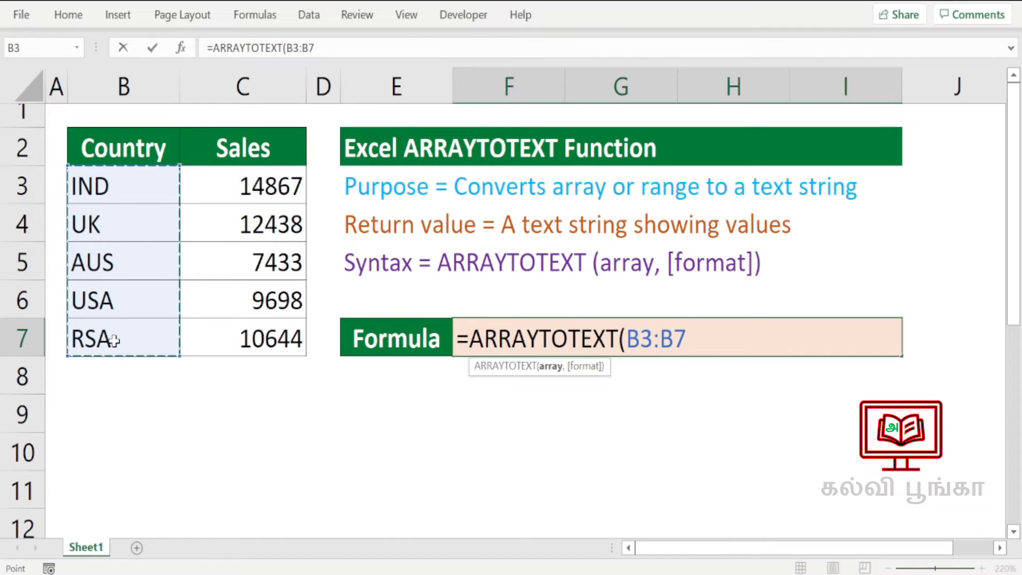
{"action": "type", "text": ")"}
{"action": "key", "text": "Return"}
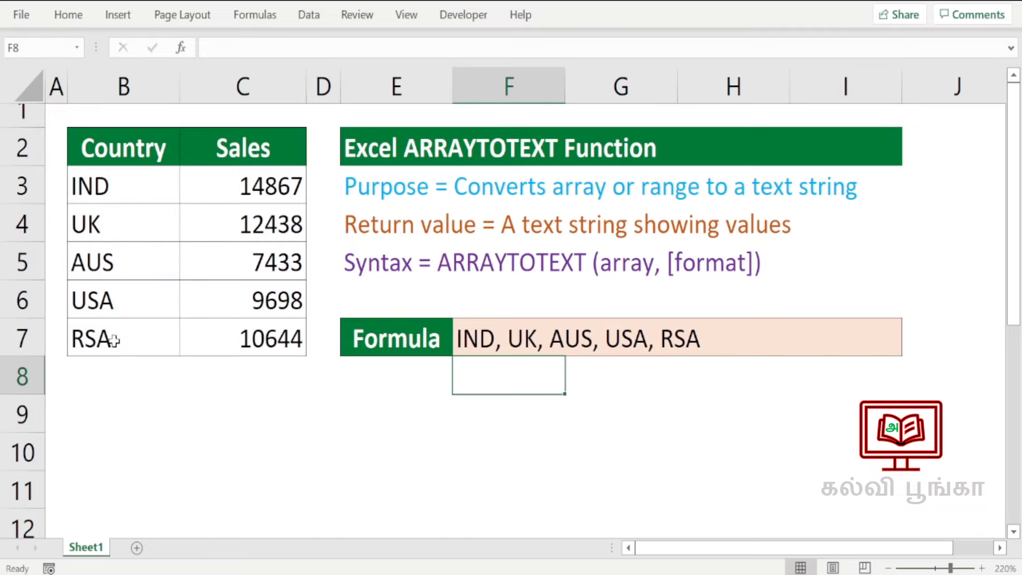
{"action": "left_click", "coordinate": [495, 345]}
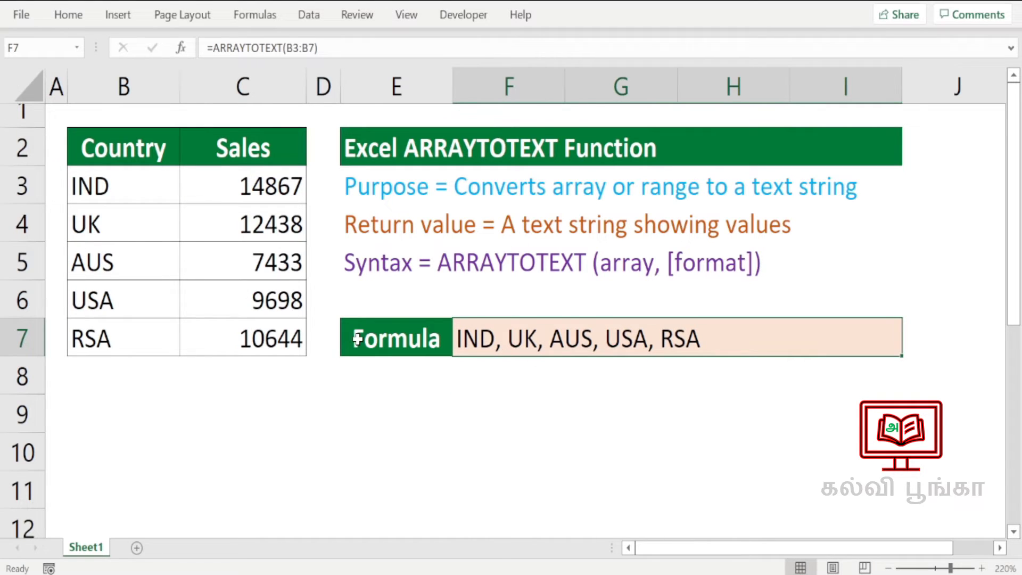
{"action": "left_click", "coordinate": [128, 187]}
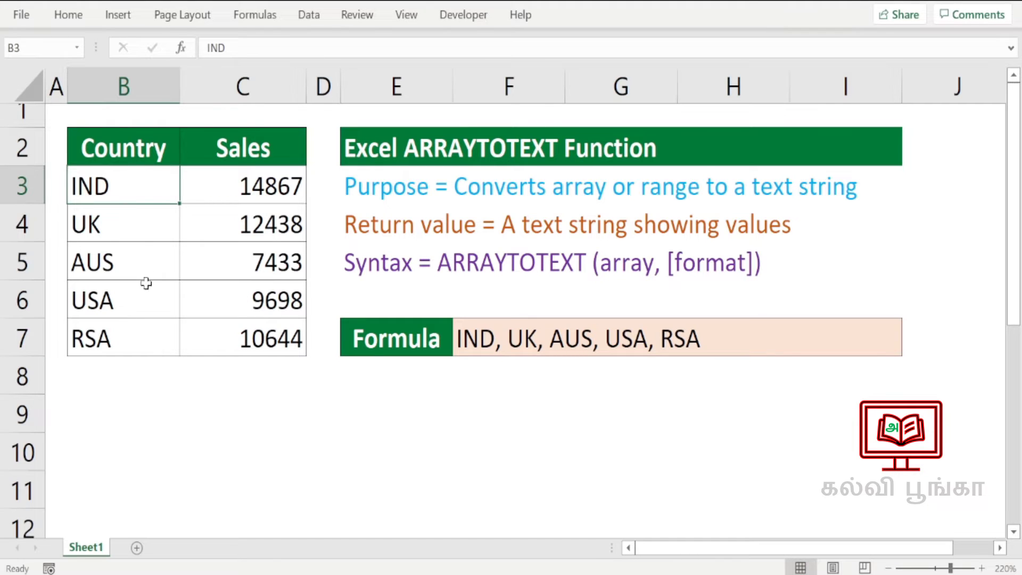
{"action": "left_click", "coordinate": [628, 397]}
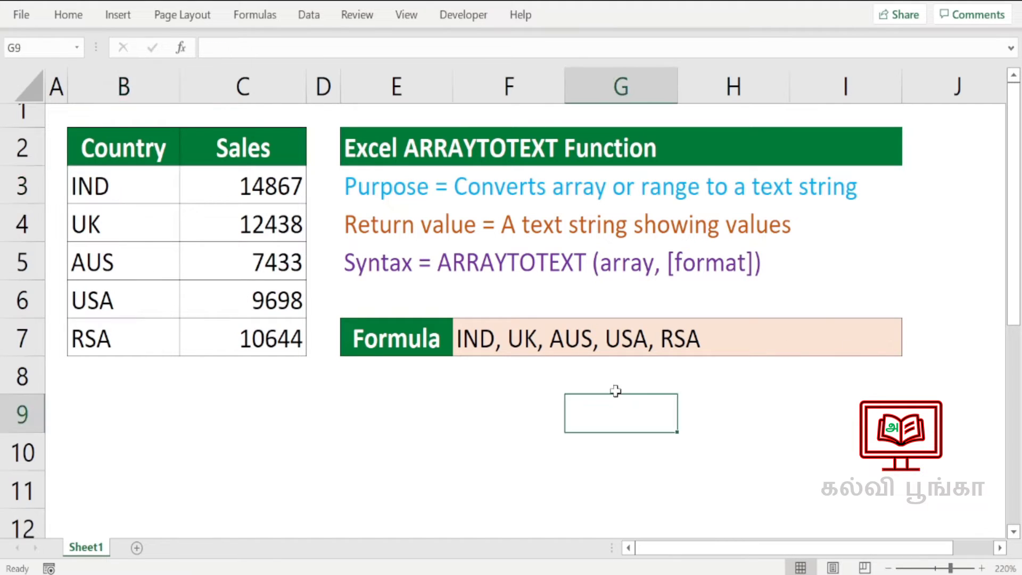
Step: Add the concise format argument 0 to the formula in F7, making it =ARRAYTOTEXT(B3:B7,0)
{"action": "left_click", "coordinate": [541, 338]}
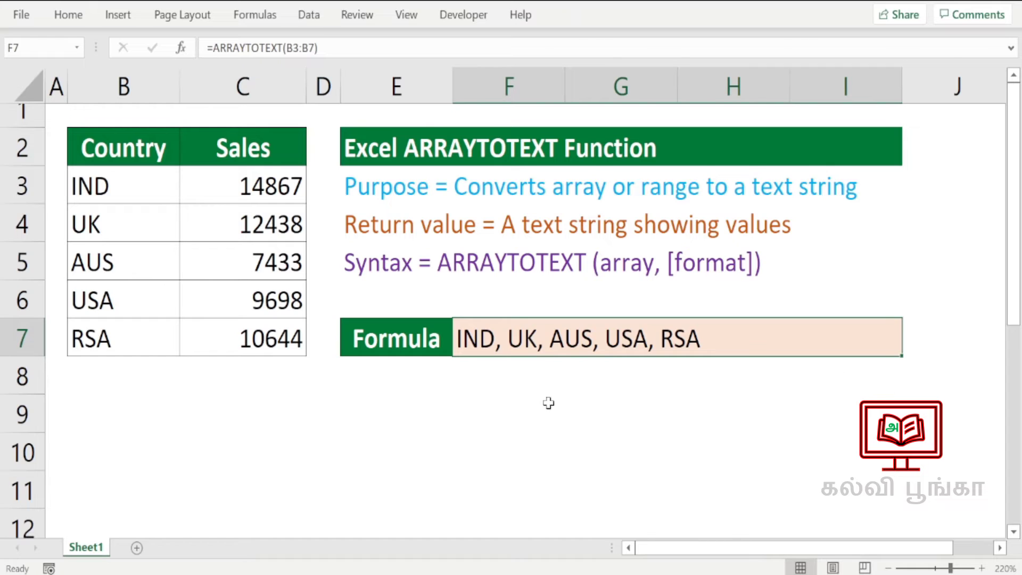
{"action": "left_click", "coordinate": [319, 48]}
{"action": "type", "text": ","}
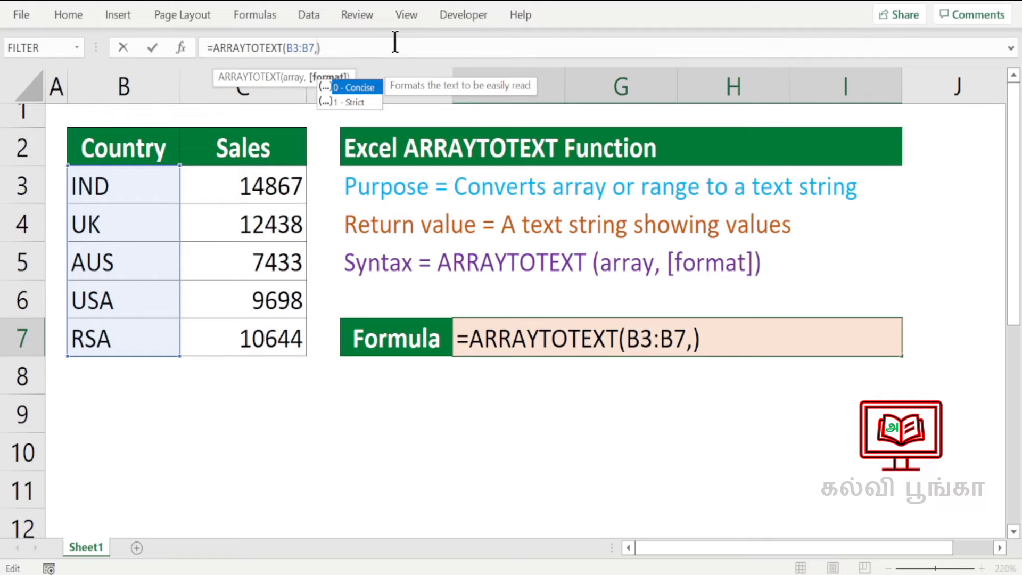
{"action": "type", "text": "0"}
{"action": "key", "text": "Return"}
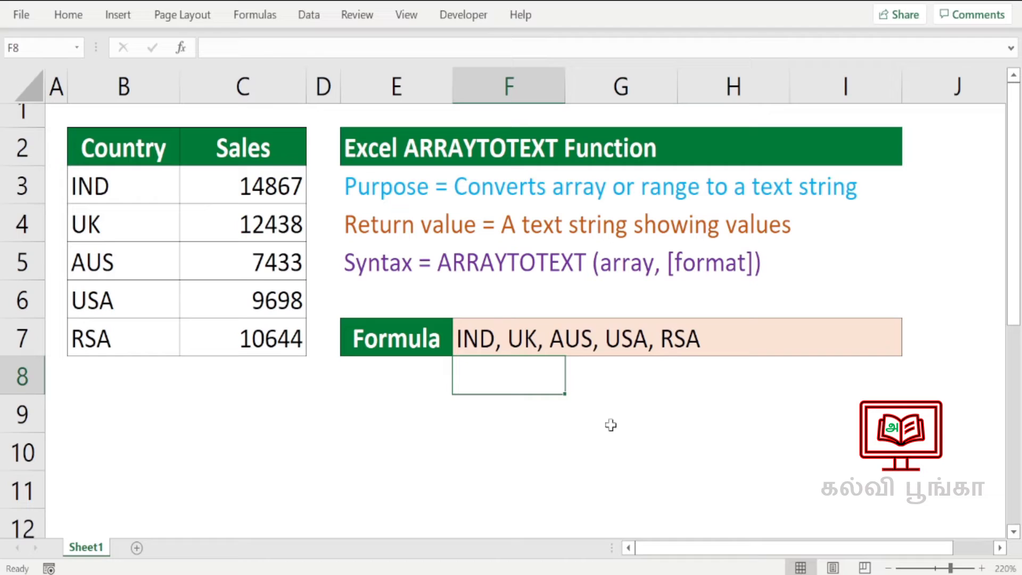
Step: Change the array in the F7 formula to the sales range C3:C7, keeping format 0
{"action": "left_click", "coordinate": [524, 340]}
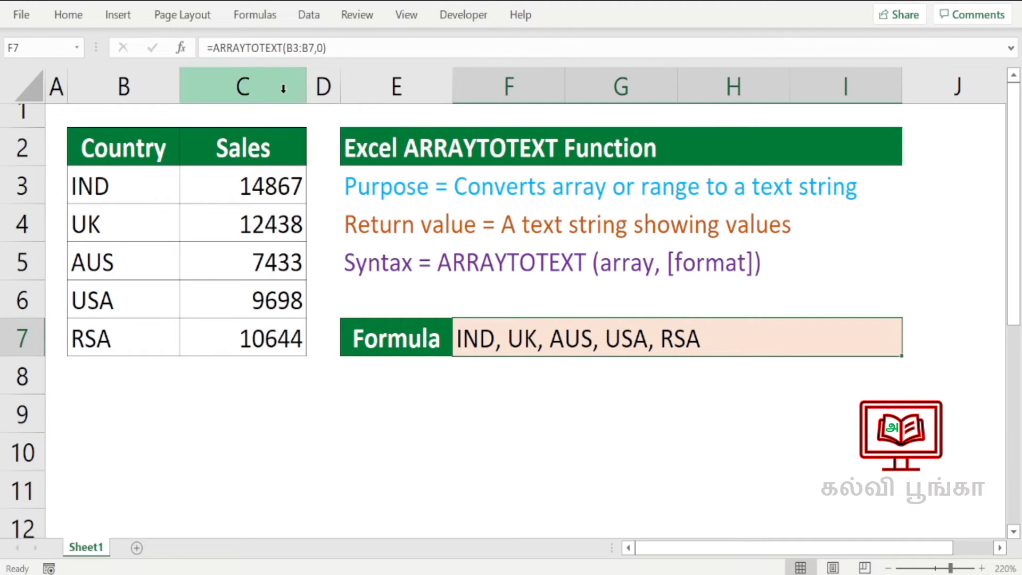
{"action": "left_click", "coordinate": [290, 49]}
{"action": "left_click_drag", "start_coordinate": [286, 49], "coordinate": [294, 49]}
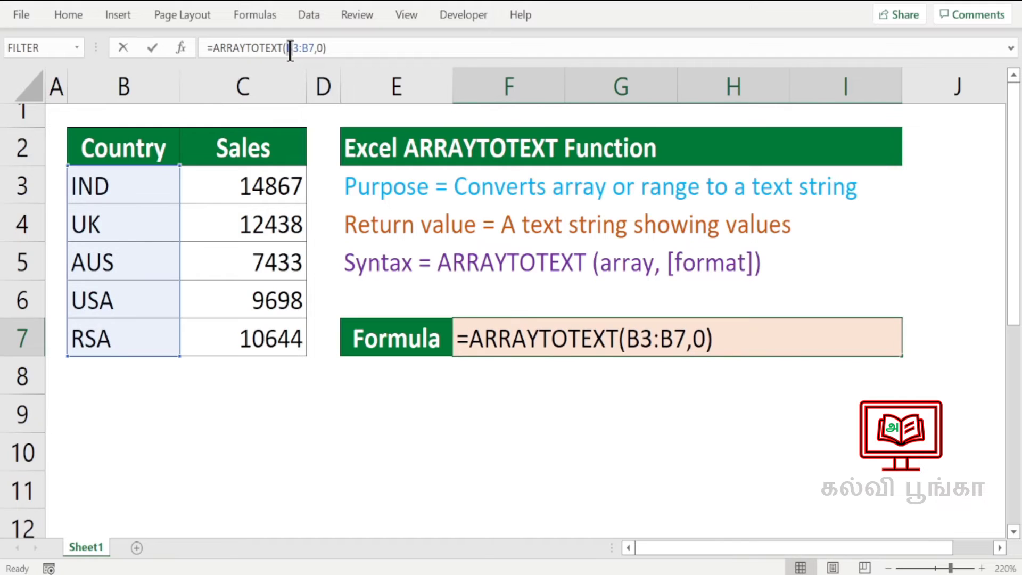
{"action": "type", "text": "c"}
{"action": "key", "text": "Right"}
{"action": "key", "text": "Right"}
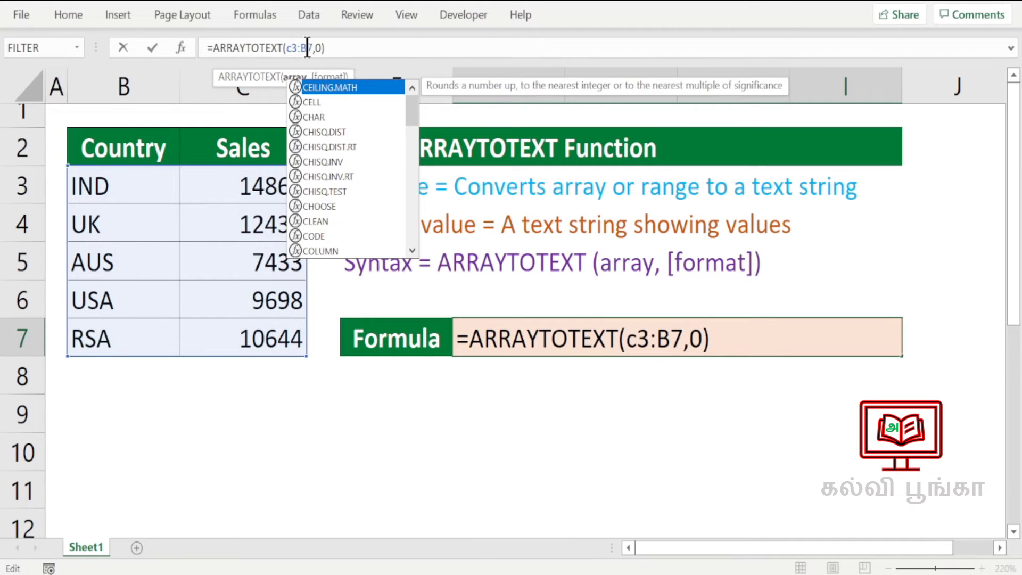
{"action": "key", "text": "shift+Right"}
{"action": "type", "text": "c"}
{"action": "left_click", "coordinate": [344, 45]}
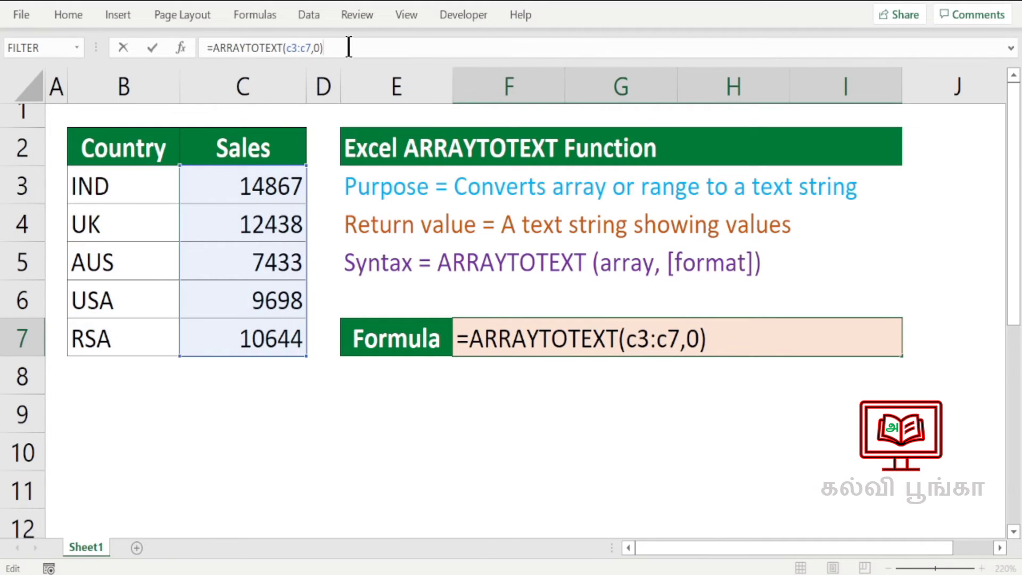
{"action": "key", "text": "Return"}
Step: Set the format argument of the ARRAYTOTEXT formula in F7 to 1 for strict output
{"action": "left_click", "coordinate": [560, 336]}
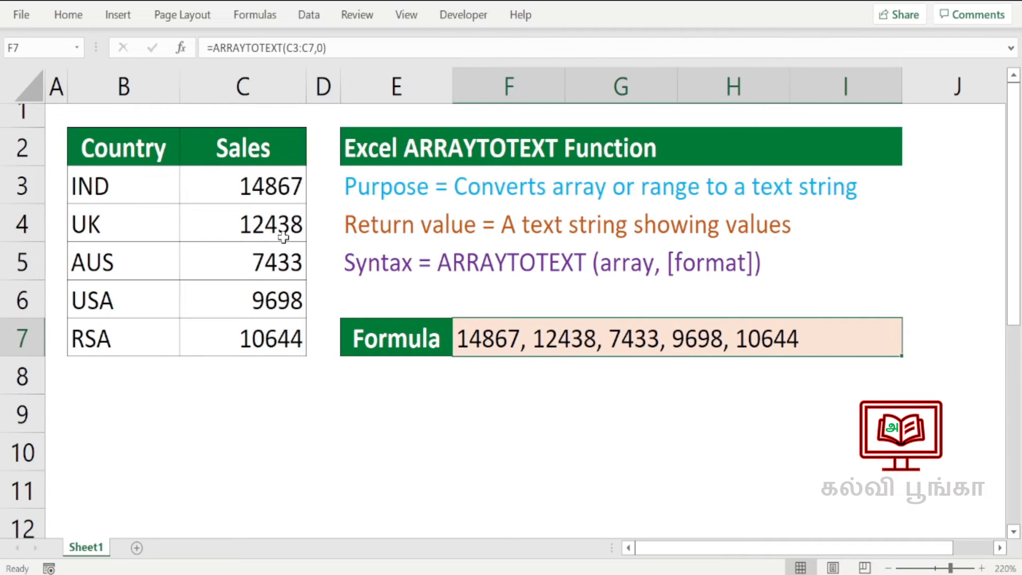
{"action": "left_click", "coordinate": [322, 50]}
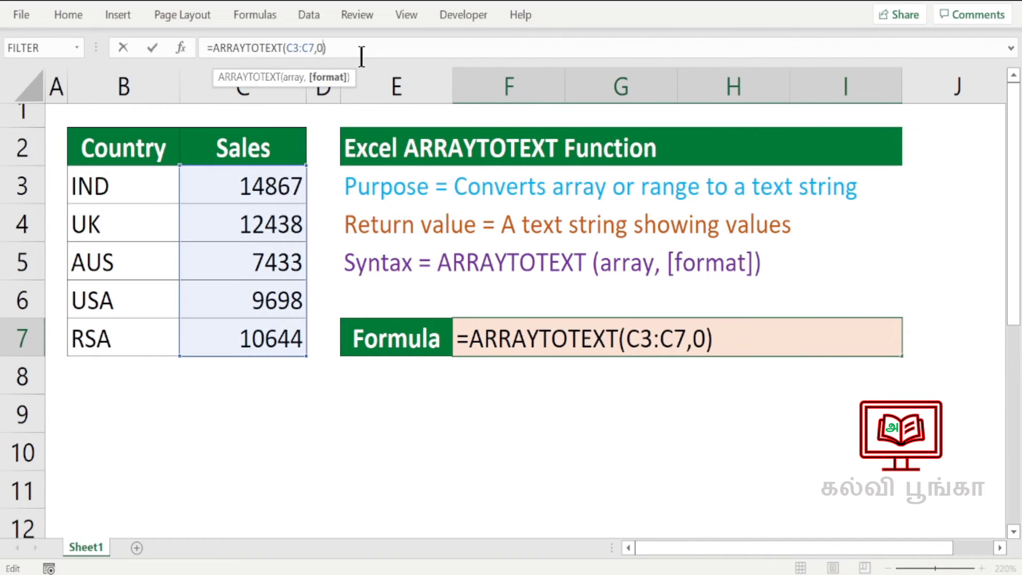
{"action": "key", "text": "BackSpace"}
{"action": "type", "text": "1"}
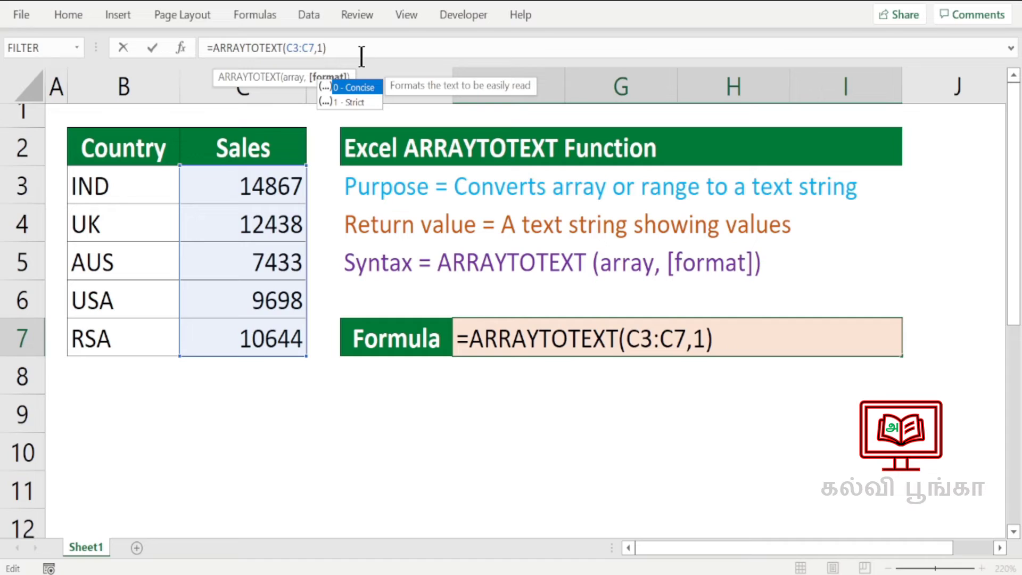
{"action": "key", "text": "Return"}
Step: Change the array in the strict-format formula in F7 to the country range B3:B7
{"action": "left_click", "coordinate": [475, 342]}
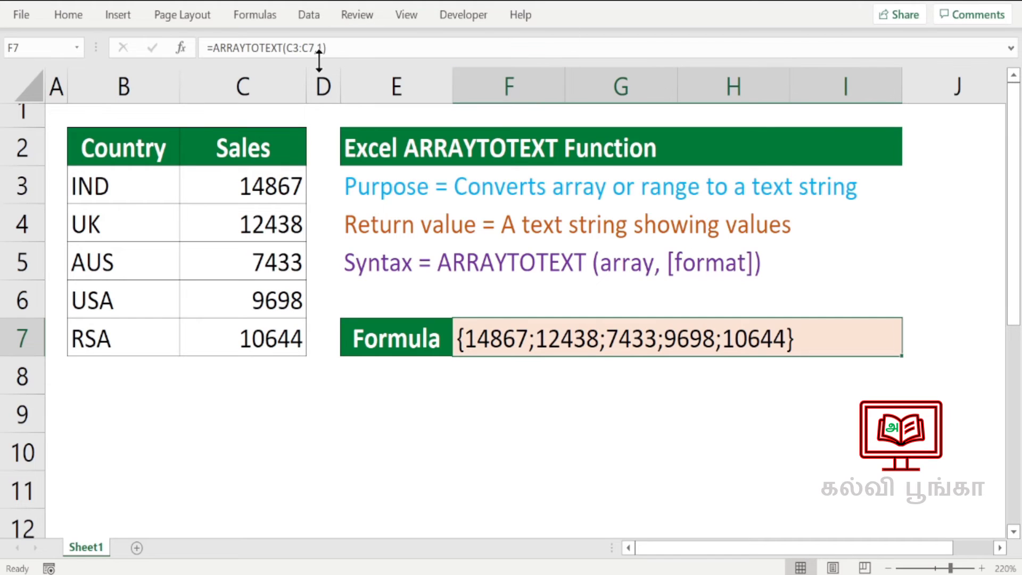
{"action": "left_click", "coordinate": [302, 47]}
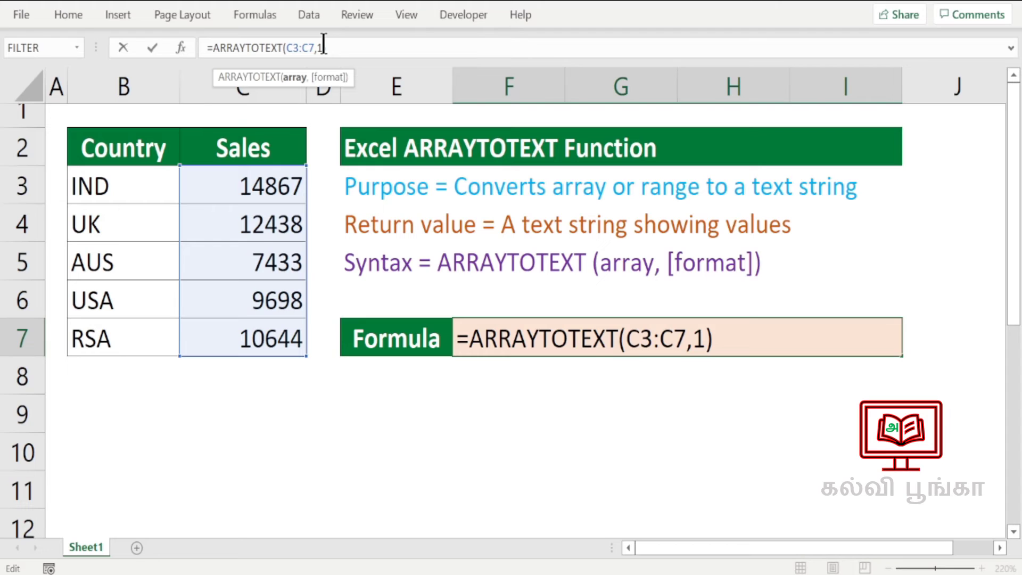
{"action": "key", "text": "BackSpace"}
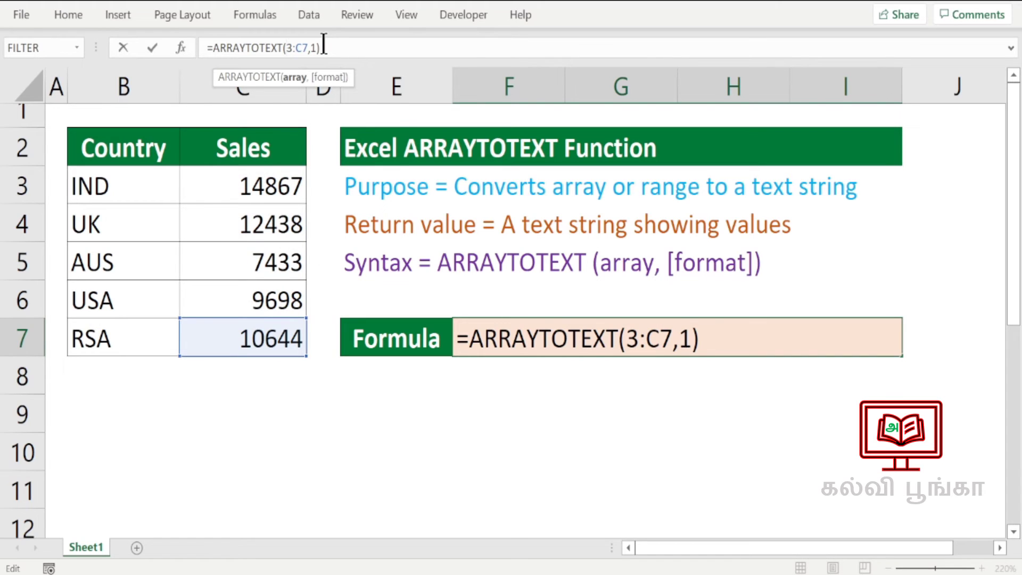
{"action": "type", "text": "b"}
{"action": "left_click", "coordinate": [311, 48]}
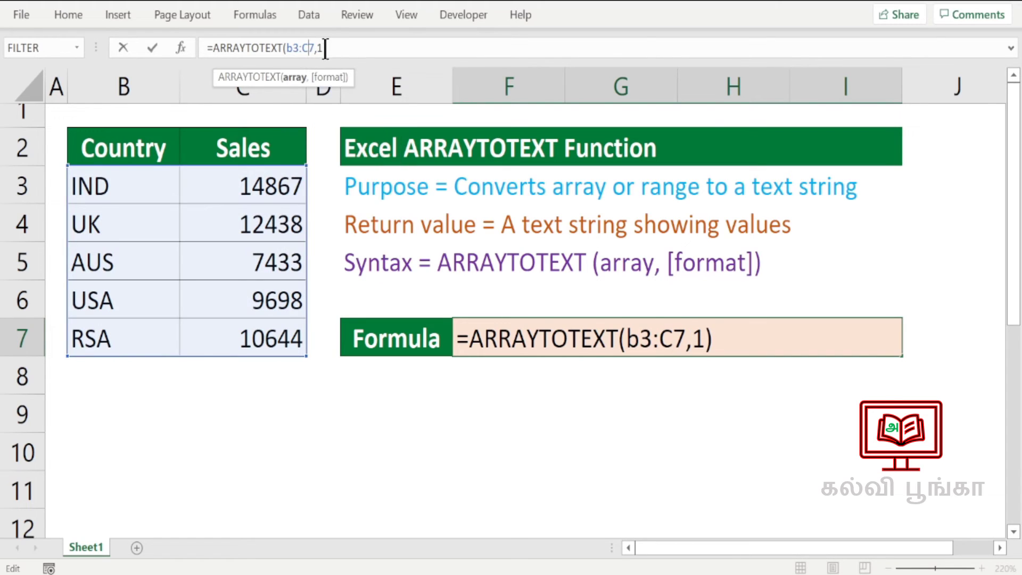
{"action": "key", "text": "BackSpace"}
{"action": "type", "text": "b"}
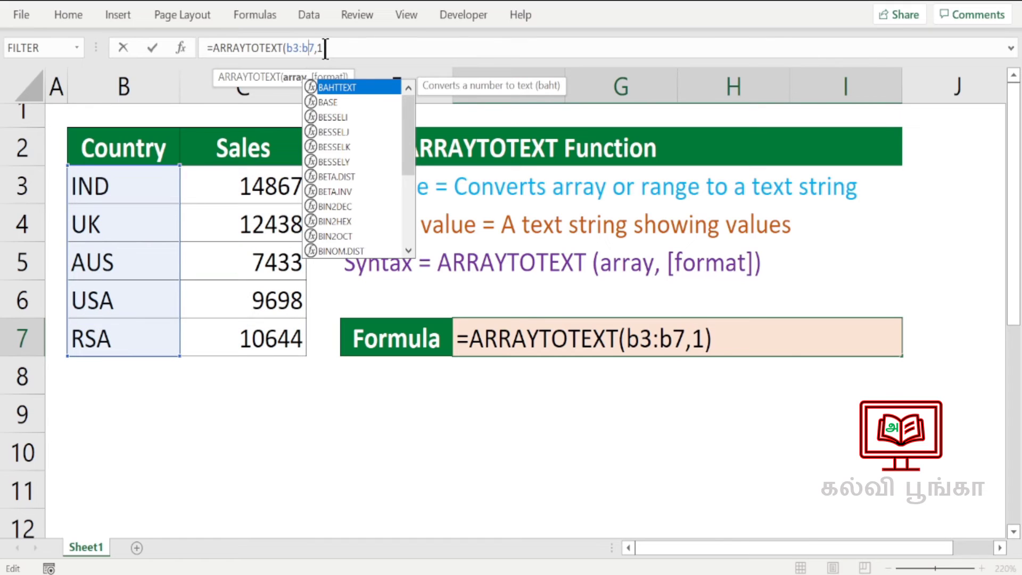
{"action": "key", "text": "Return"}
Step: Extend the array in the F7 formula to cover both columns, making it =ARRAYTOTEXT(B3:C7,1)
{"action": "left_click", "coordinate": [498, 335]}
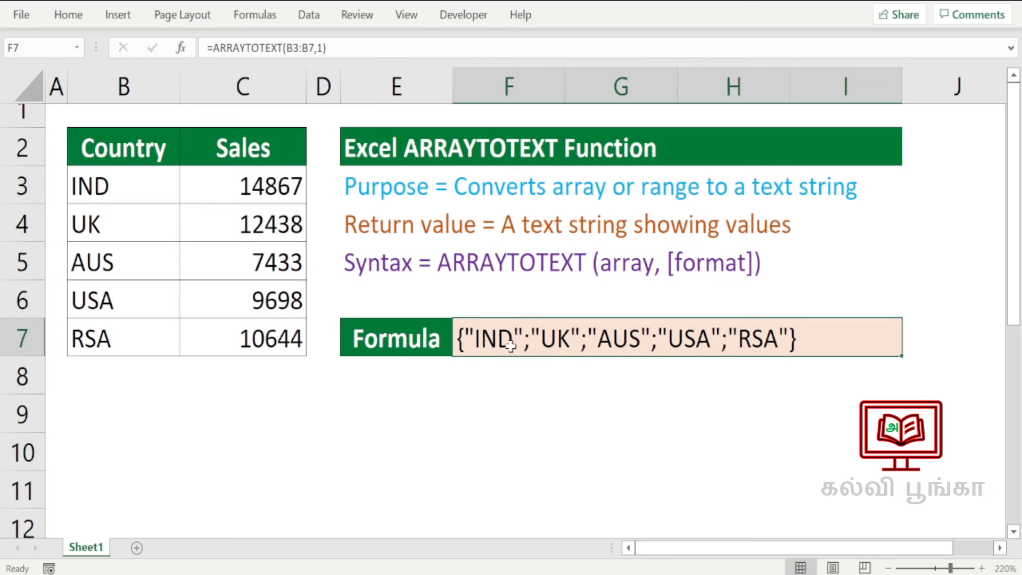
{"action": "left_click", "coordinate": [305, 48]}
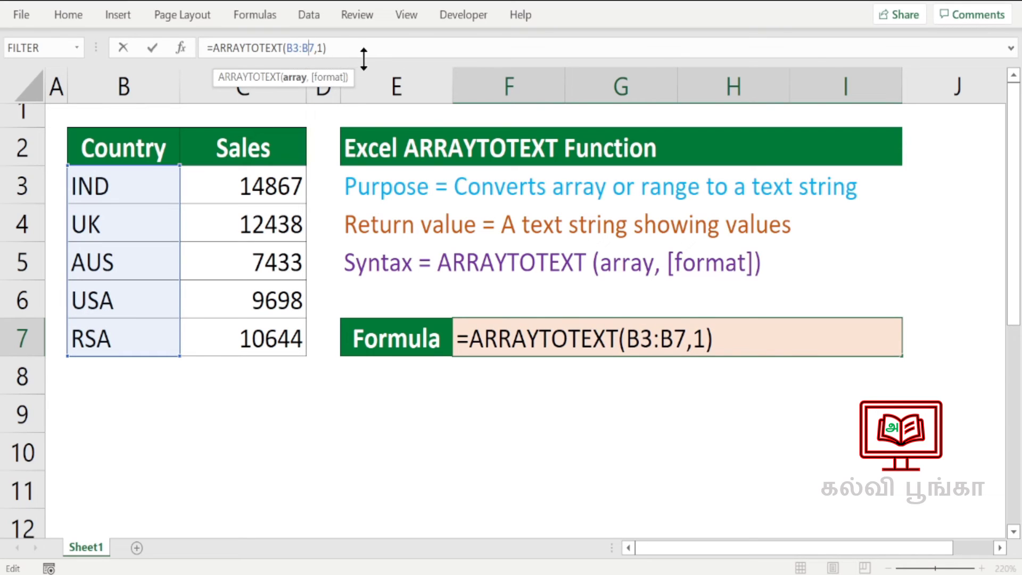
{"action": "key", "text": "BackSpace"}
{"action": "type", "text": "c"}
{"action": "left_click", "coordinate": [350, 42]}
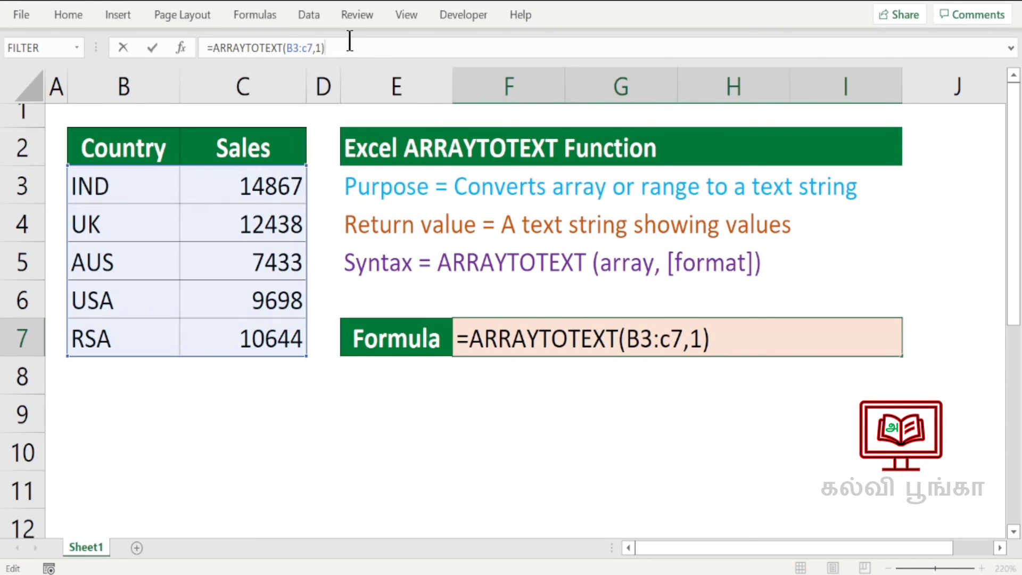
{"action": "key", "text": "Return"}
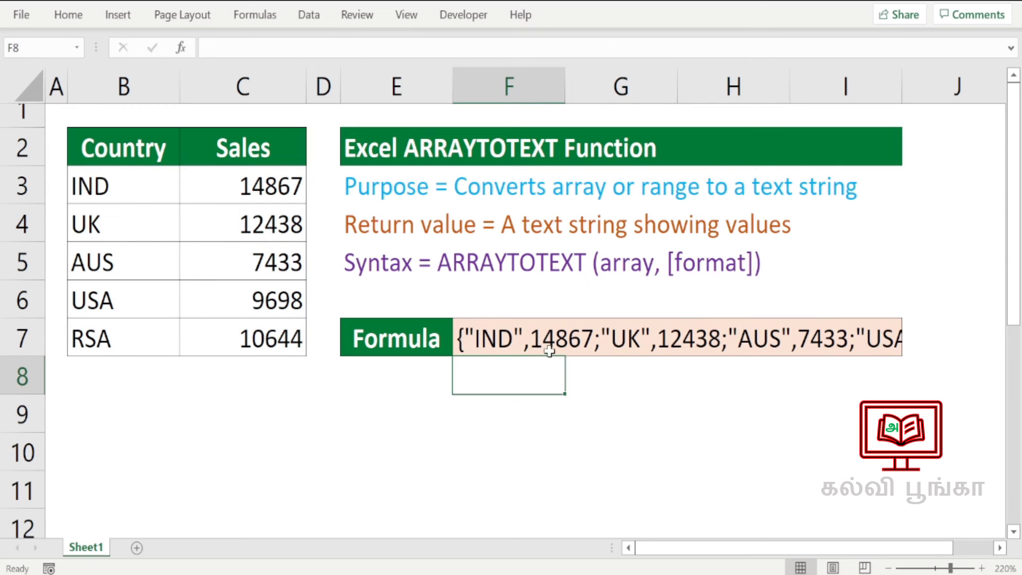
{"action": "left_click", "coordinate": [521, 334]}
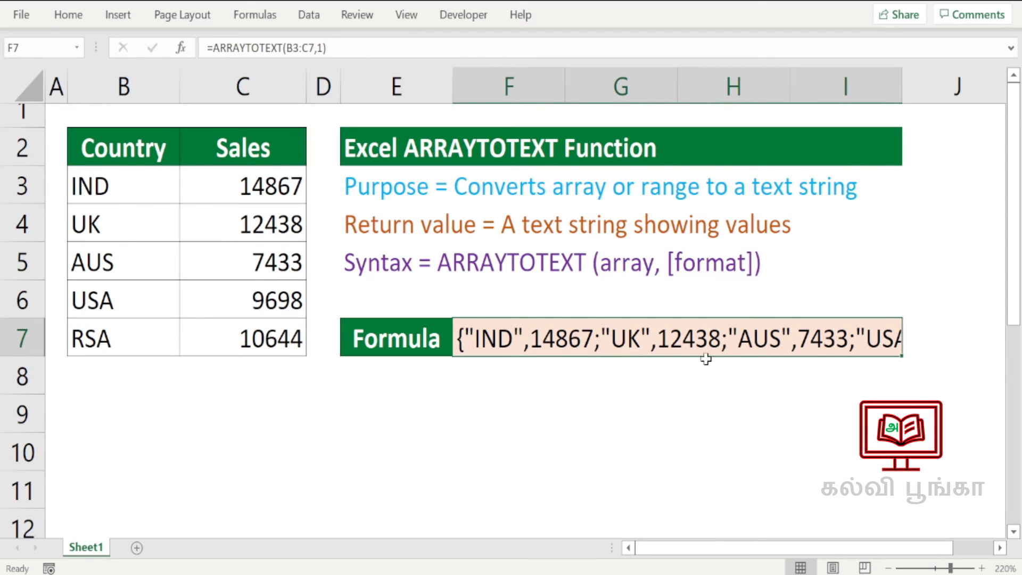